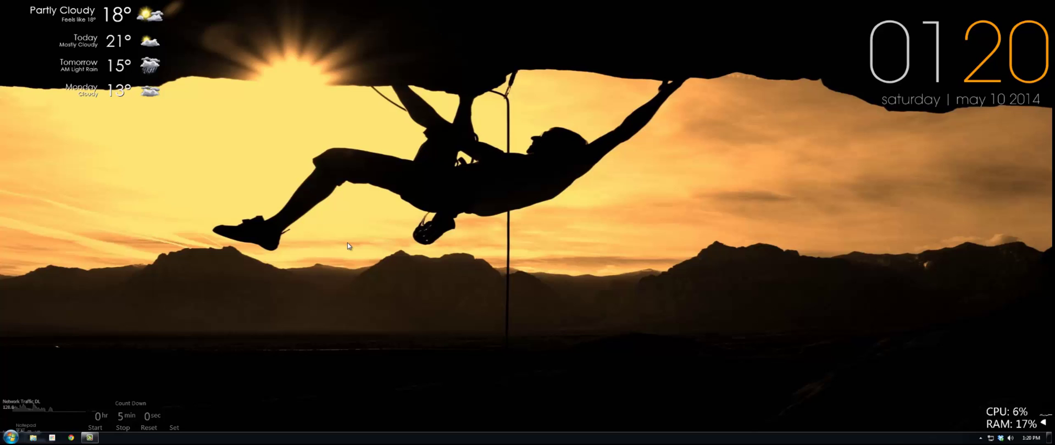
# Launch Acronis True Image 2014 by searching 'acron' from the Windows 7 Start menu.
pyautogui.press('super')
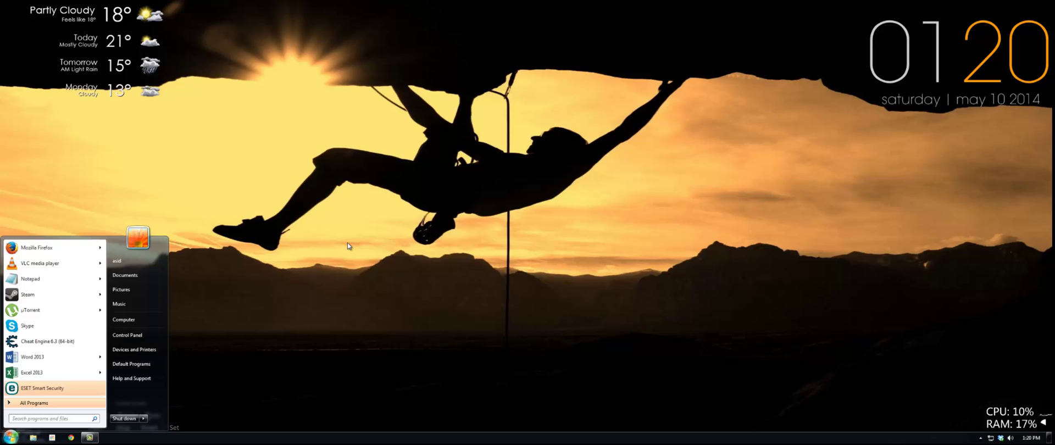
pyautogui.write('acron')
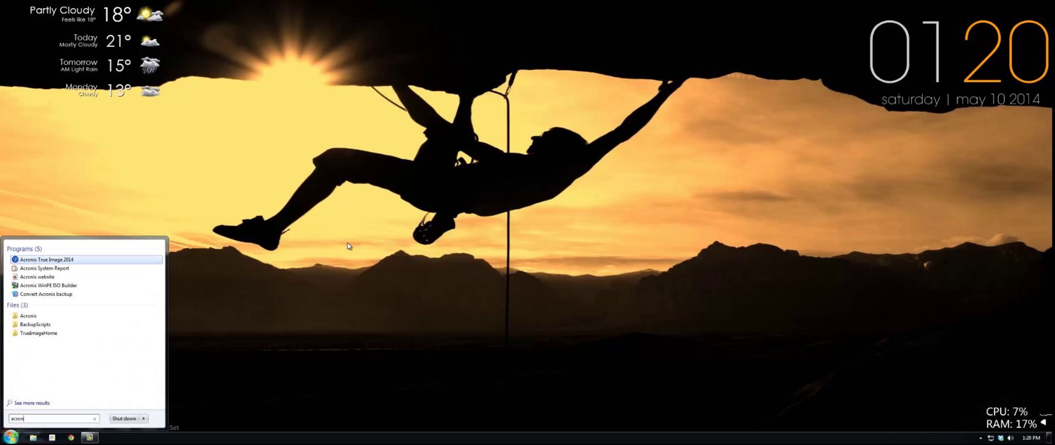
pyautogui.press('Return')
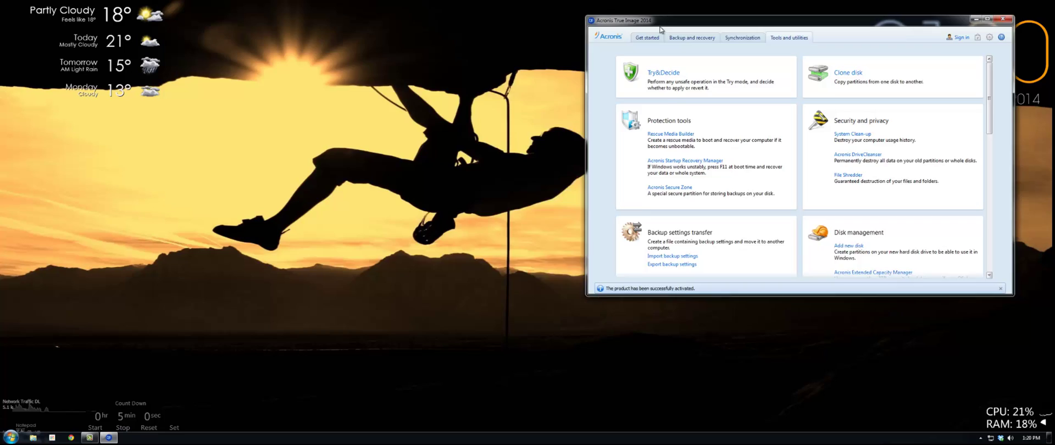
# Centre the Acronis window and start Mount image from the Image mounting tools.
pyautogui.moveTo(783, 20); pyautogui.dragTo(442, 55)
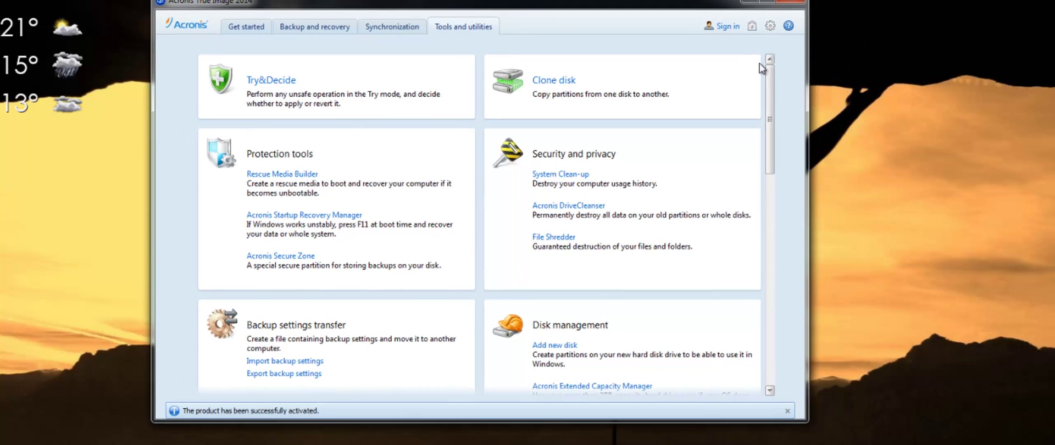
pyautogui.moveTo(773, 125); pyautogui.dragTo(754, 402)
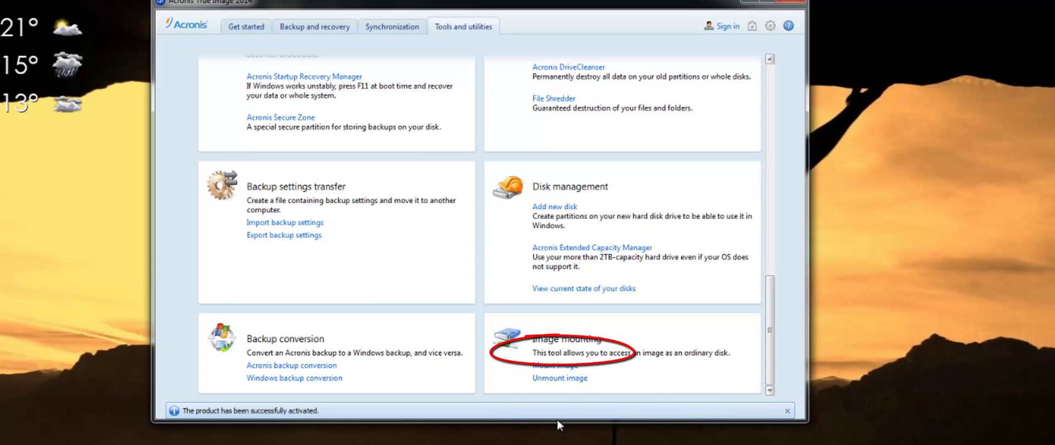
pyautogui.click(547, 367)
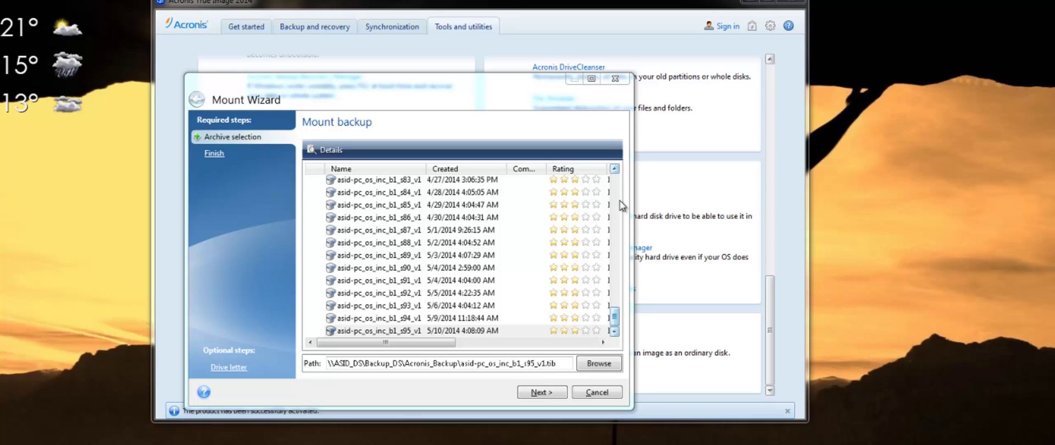
pyautogui.click(600, 365)
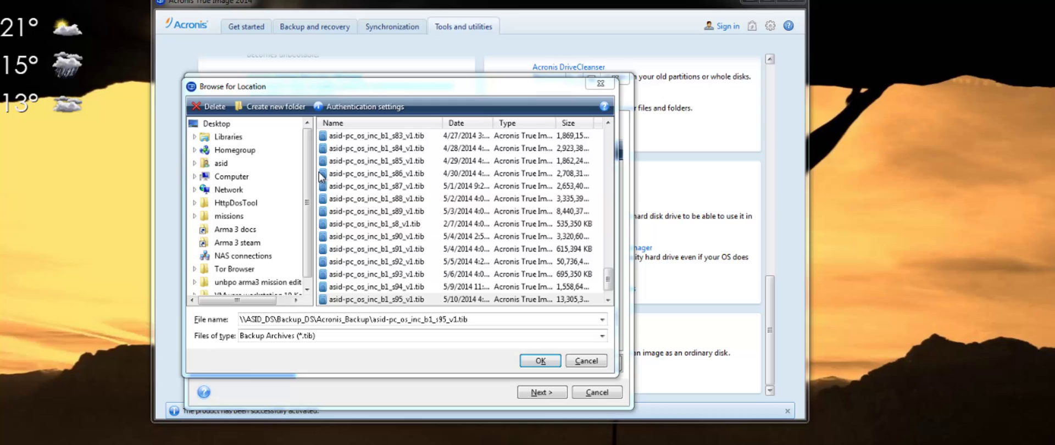
pyautogui.scroll(-1, 310, 189)
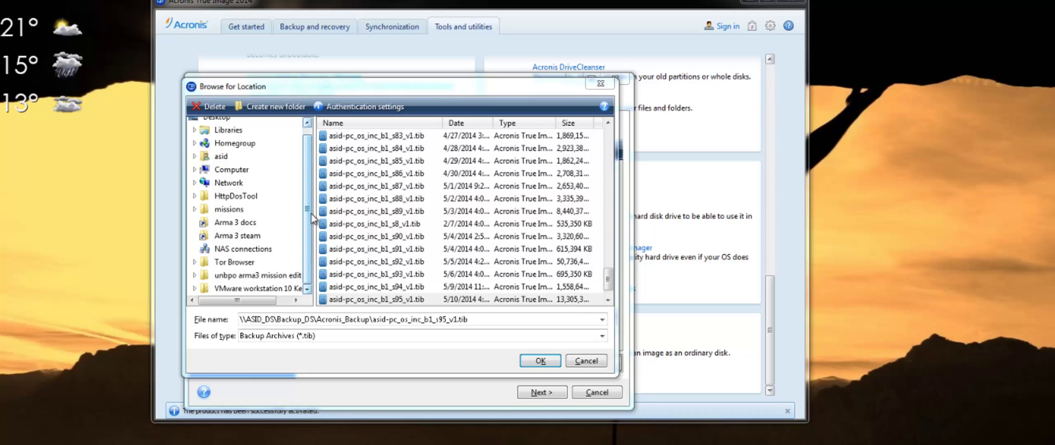
pyautogui.click(194, 182)
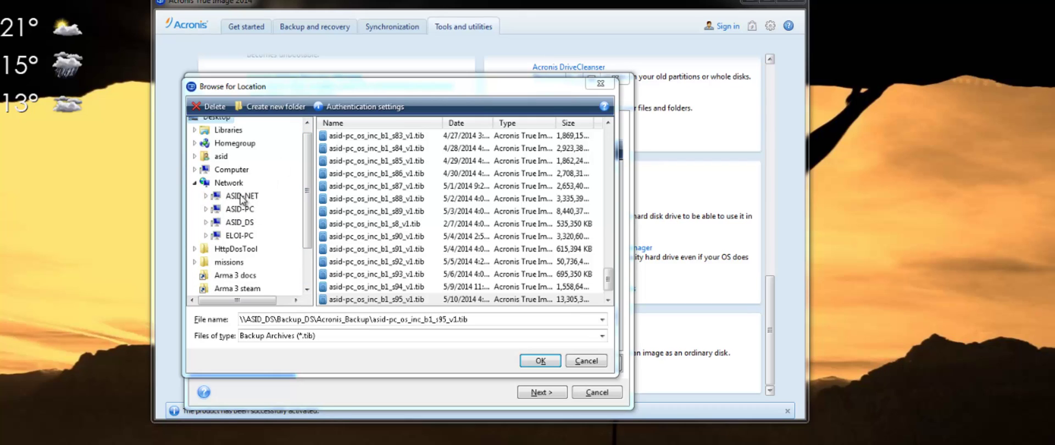
pyautogui.click(205, 222)
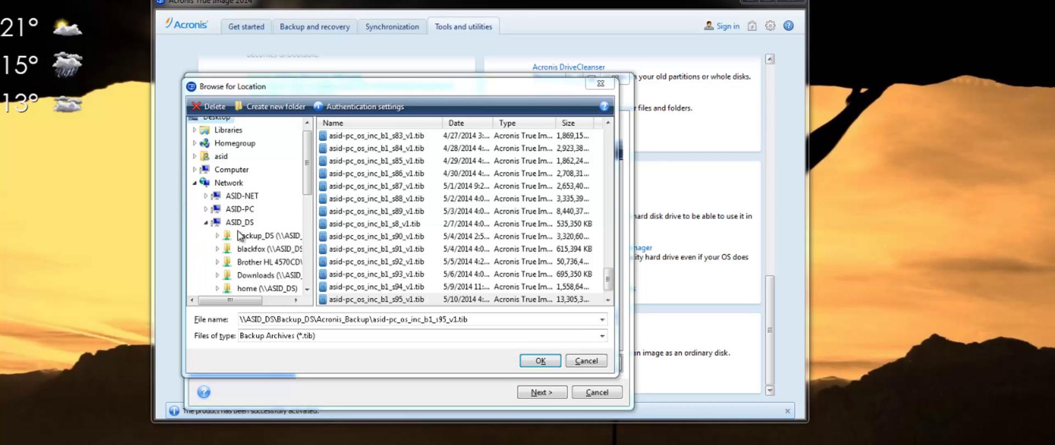
pyautogui.click(220, 237)
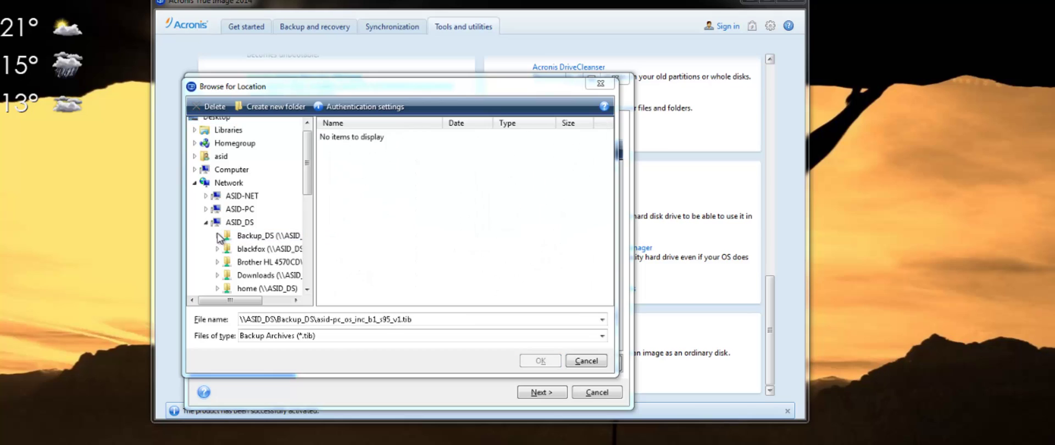
pyautogui.click(348, 149)
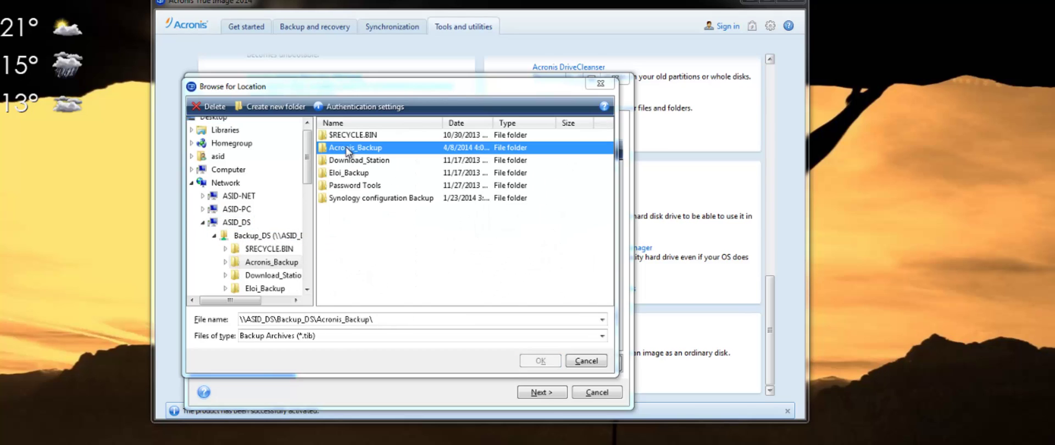
pyautogui.doubleClick(348, 149)
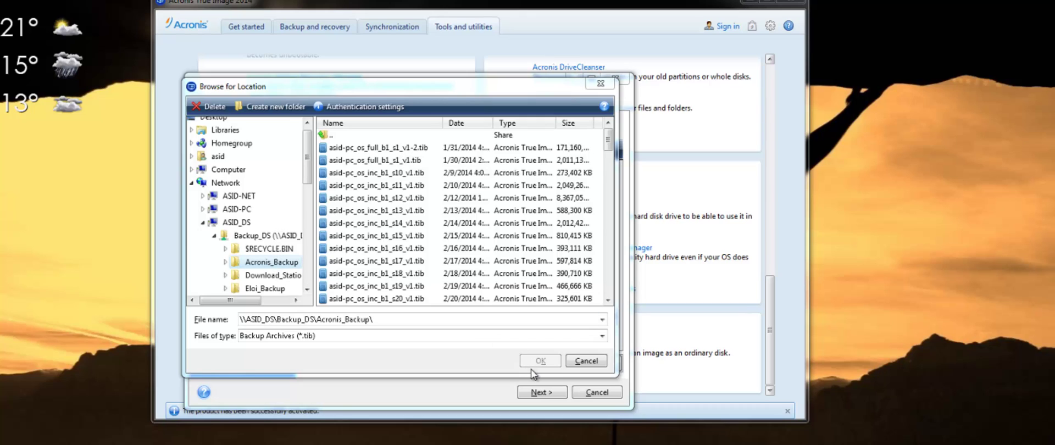
pyautogui.click(465, 125)
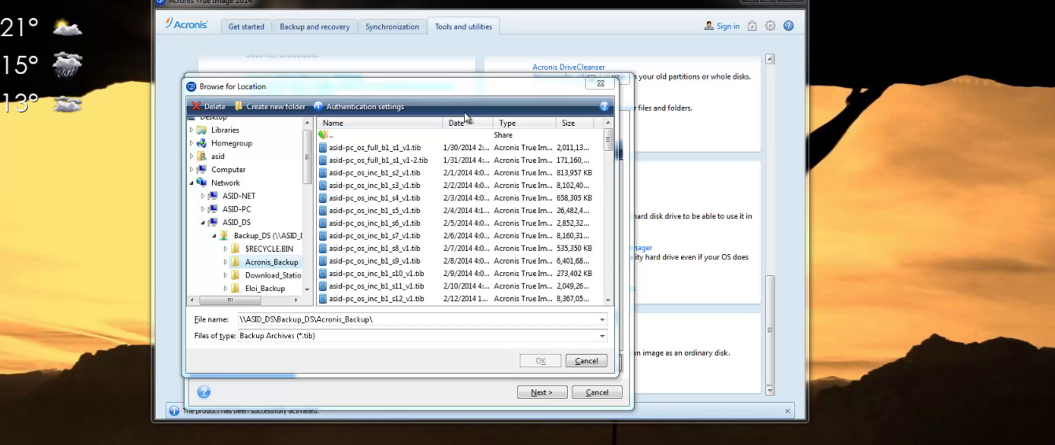
pyautogui.scroll(-8, 609, 254)
pyautogui.scroll(-15, 609, 249)
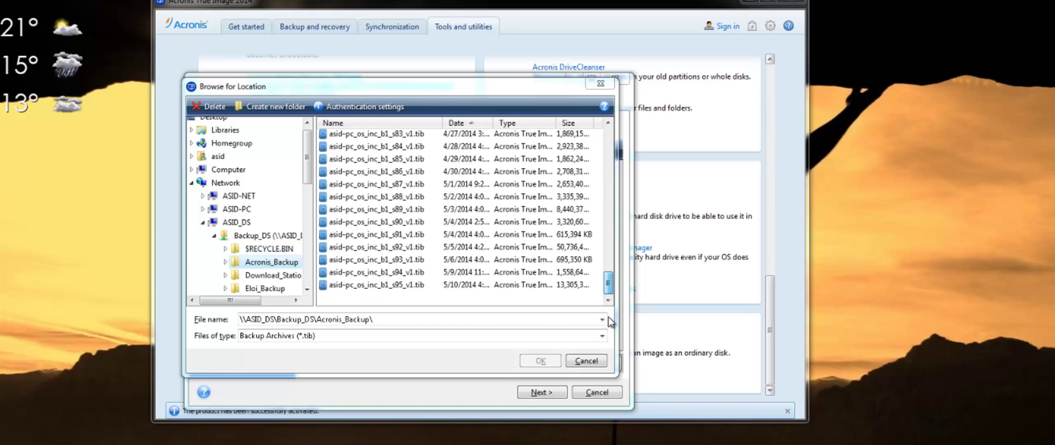
pyautogui.click(383, 285)
pyautogui.click(533, 361)
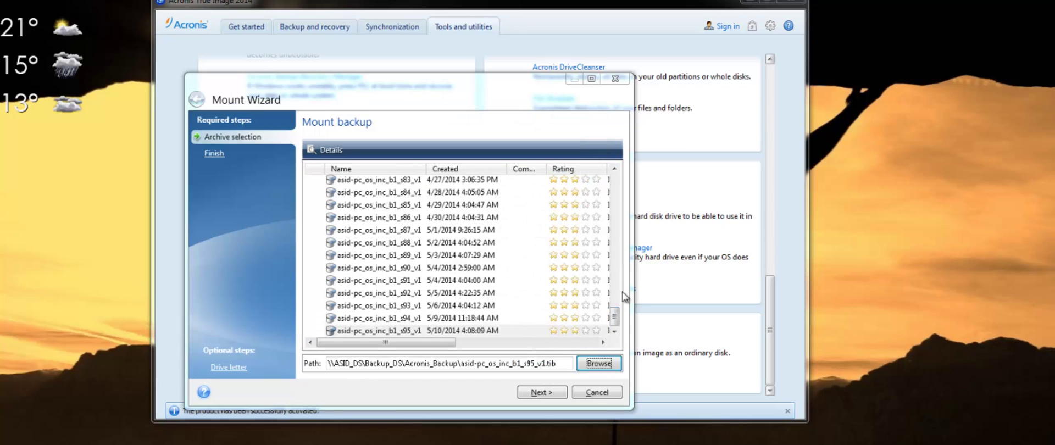
# Choose the 5/10/2014 backup and proceed to the summary mounting three partitions as I:, J:, K:.
pyautogui.click(352, 331)
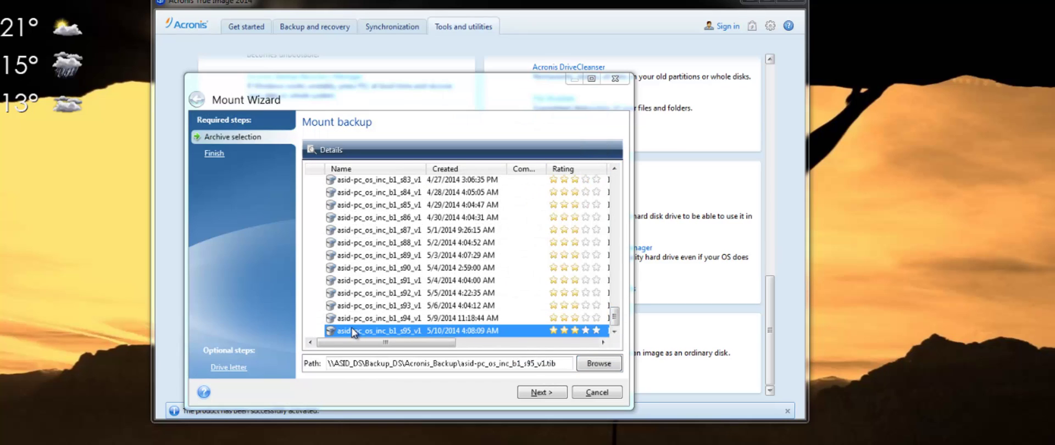
pyautogui.click(544, 394)
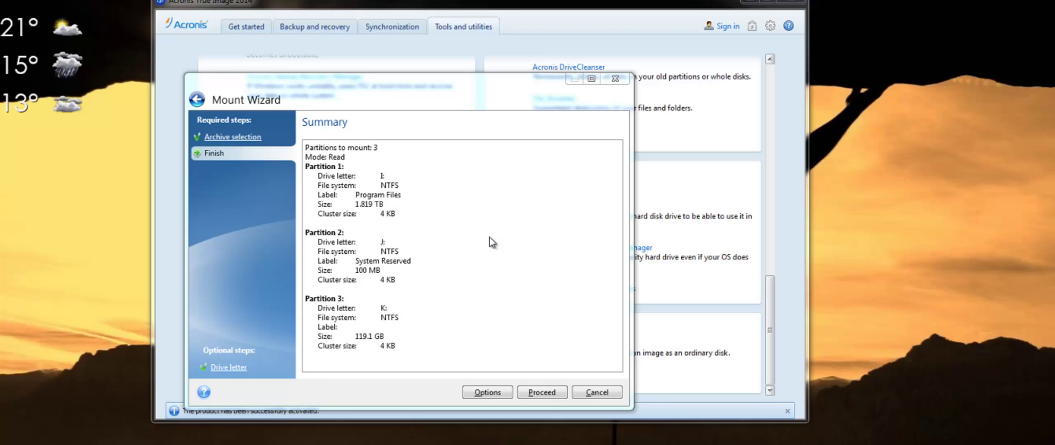
pyautogui.click(486, 394)
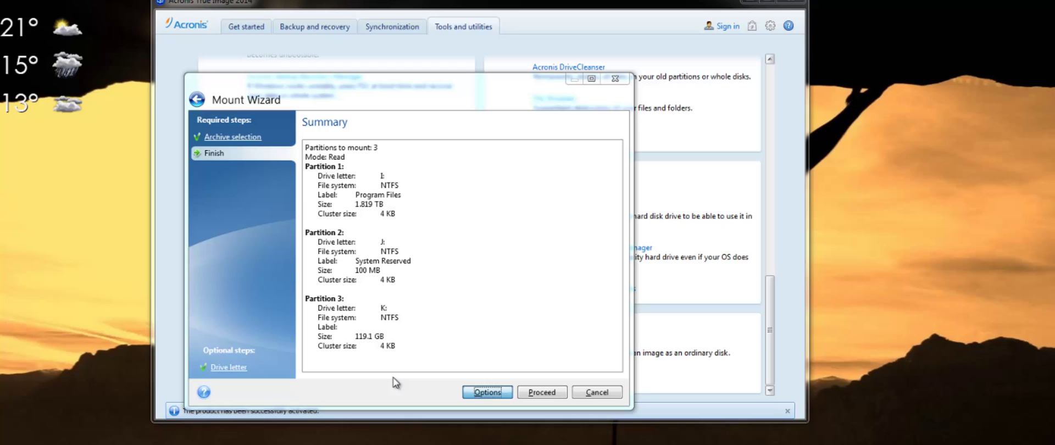
# Exclude System Reserved and C:, mount only the Program Files partition as Z:, and start mounting.
pyautogui.click(487, 393)
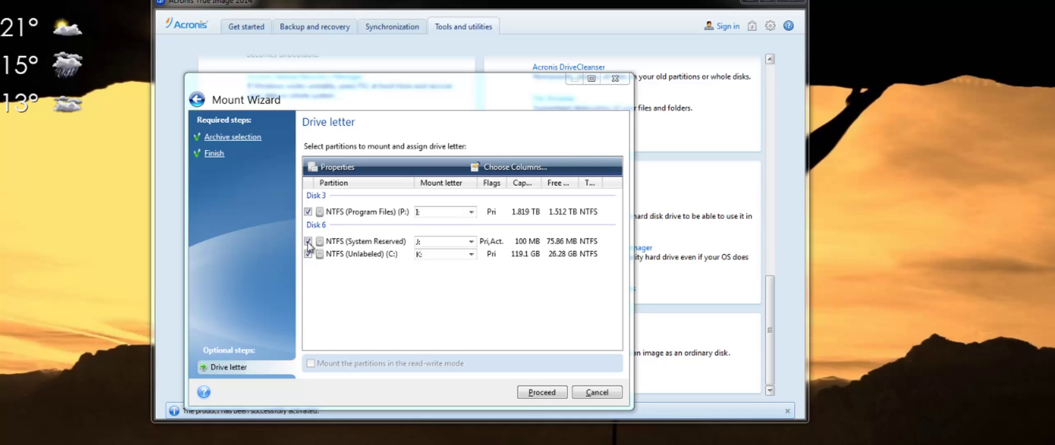
pyautogui.click(307, 242)
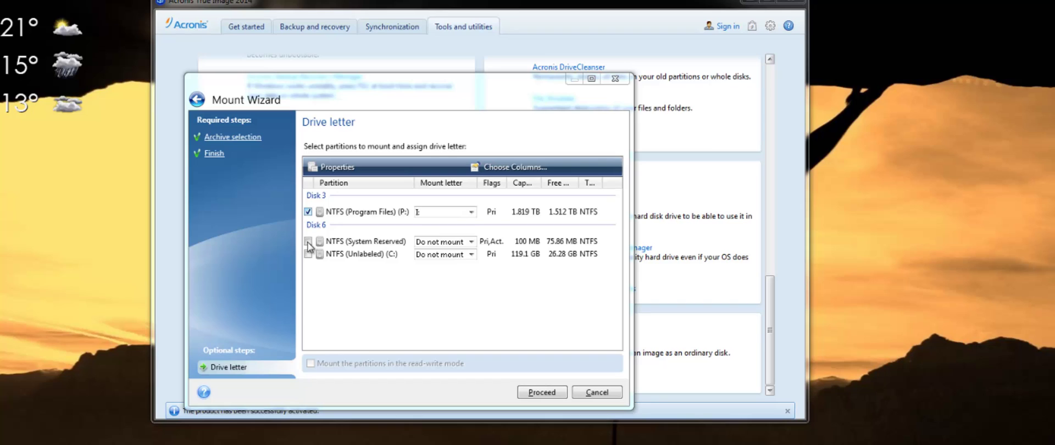
pyautogui.click(471, 213)
pyautogui.scroll(-3, 472, 242)
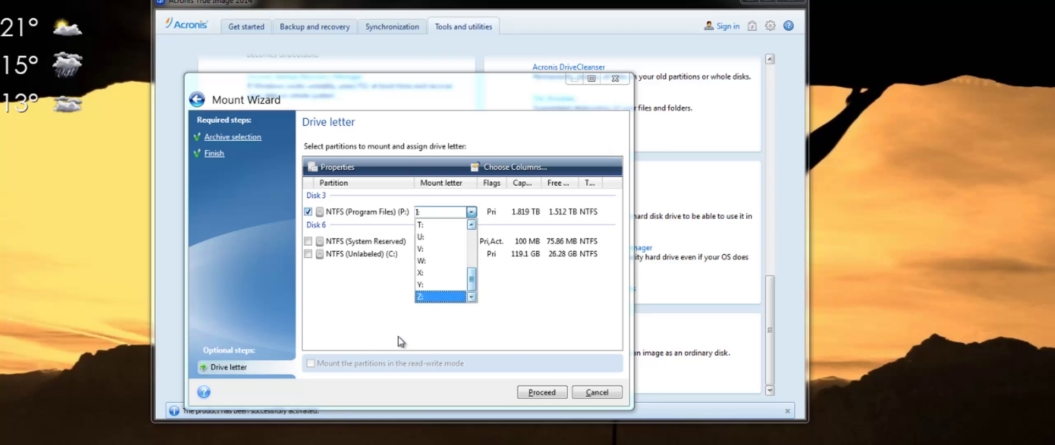
pyautogui.click(423, 297)
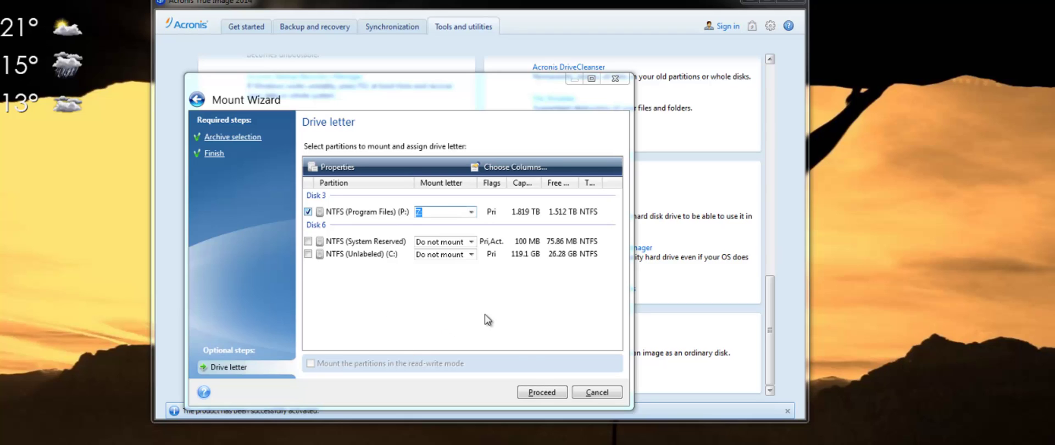
pyautogui.click(542, 392)
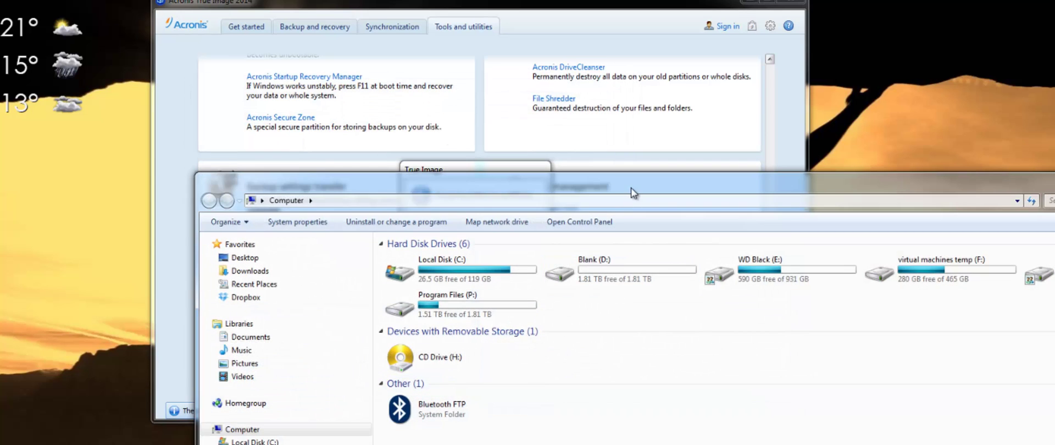
# Resize and reposition the Computer window while the mount finishes and Local Disk (Z:) appears.
pyautogui.moveTo(631, 181); pyautogui.dragTo(387, 59)
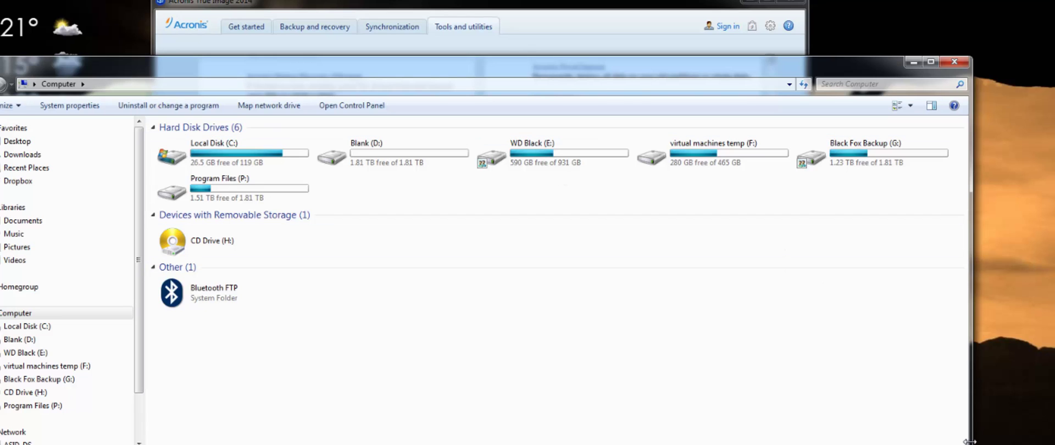
pyautogui.moveTo(971, 442); pyautogui.dragTo(796, 442)
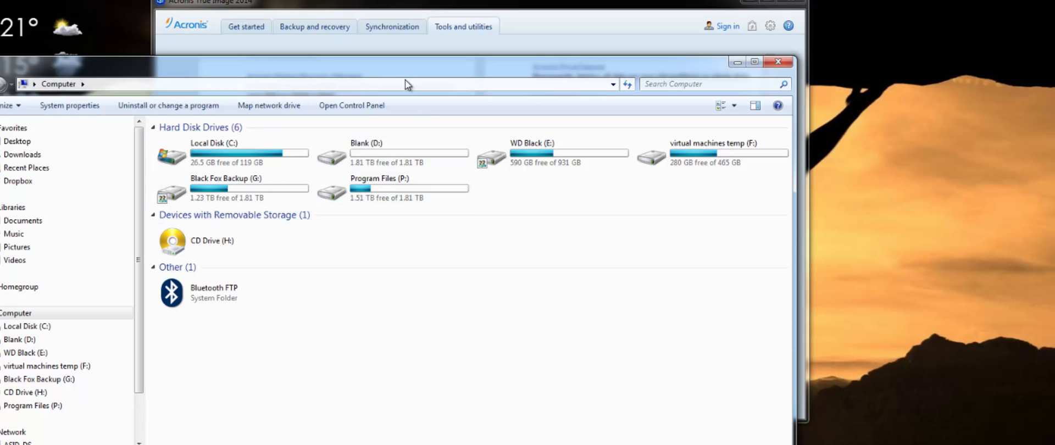
pyautogui.moveTo(400, 78); pyautogui.dragTo(412, 241)
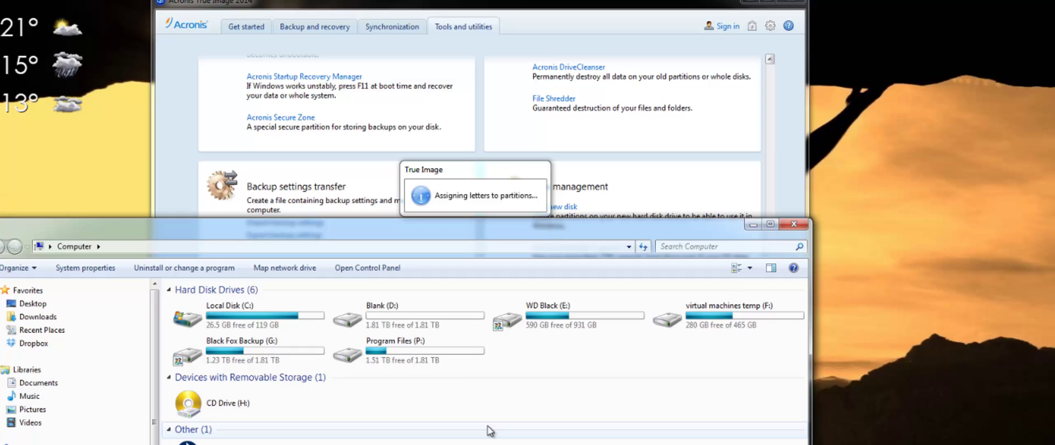
pyautogui.click(402, 355)
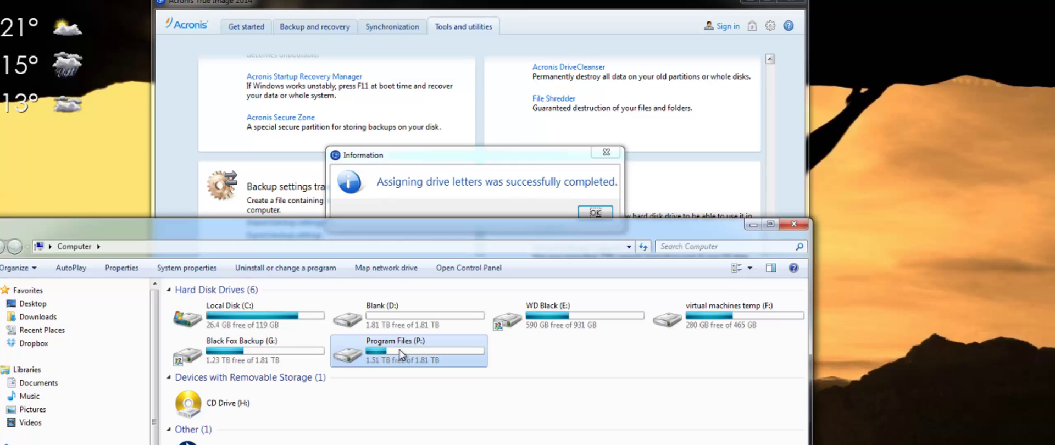
pyautogui.moveTo(513, 160); pyautogui.dragTo(534, 79)
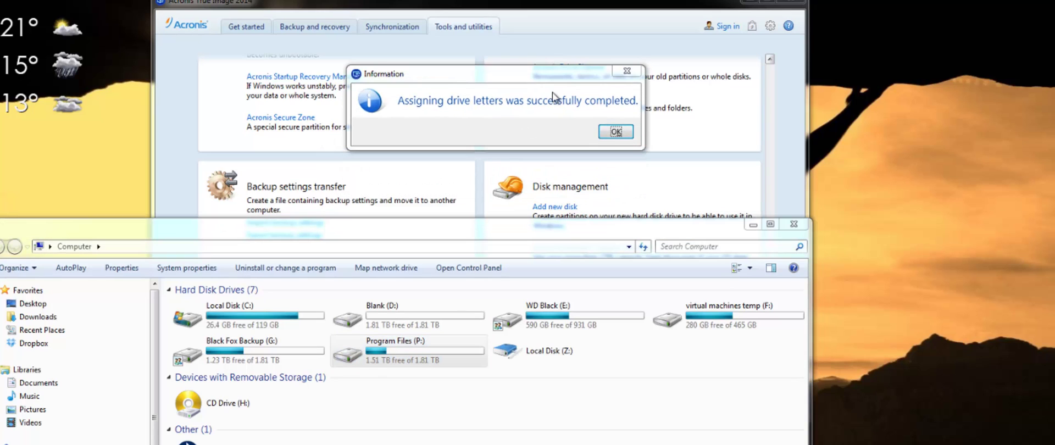
# Dismiss the completion message and open the backup drive Program Files (Z:) in a window.
pyautogui.click(616, 131)
pyautogui.click(563, 356)
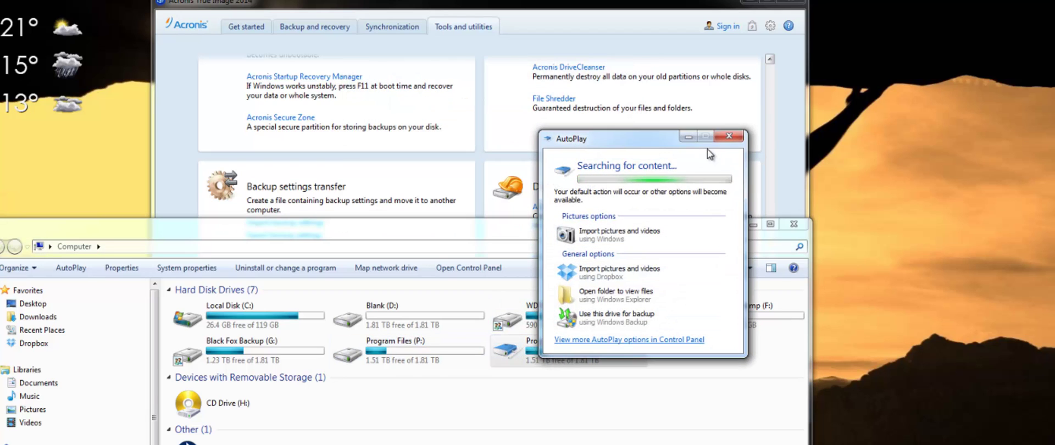
pyautogui.doubleClick(565, 344)
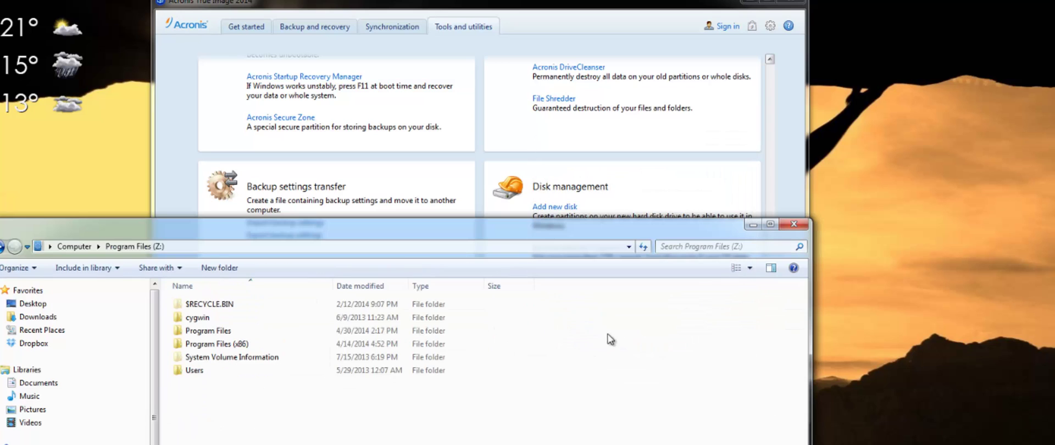
pyautogui.moveTo(470, 218); pyautogui.dragTo(802, 190)
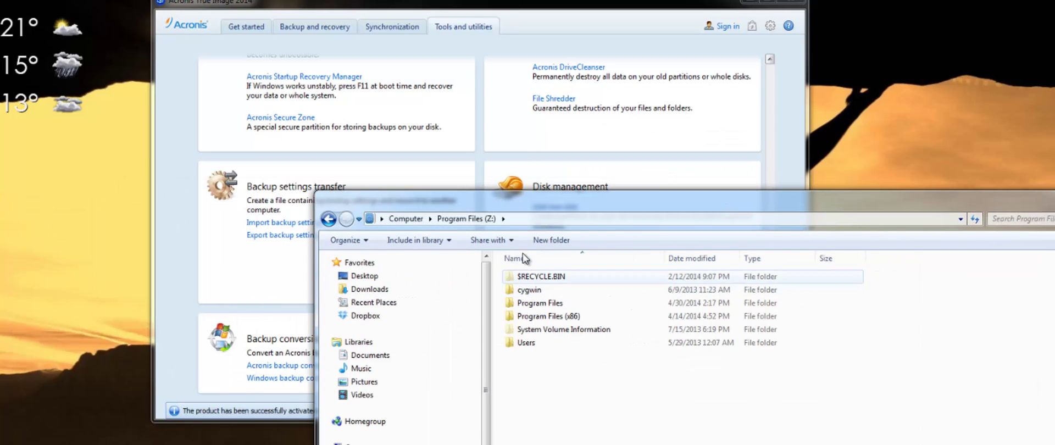
# Open Program Files (P:) in a second window and arrange both windows side by side.
pyautogui.press('super+e')
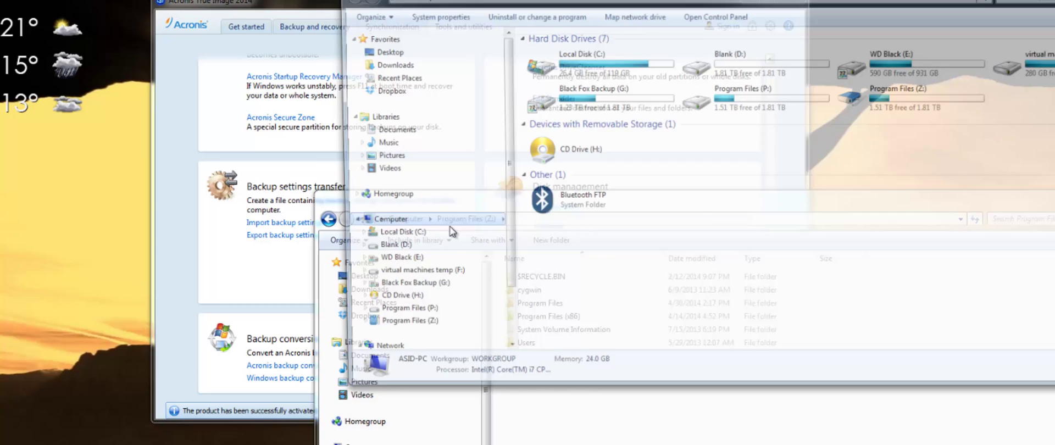
pyautogui.click(755, 109)
pyautogui.doubleClick(755, 109)
pyautogui.moveTo(770, 11); pyautogui.dragTo(480, 181)
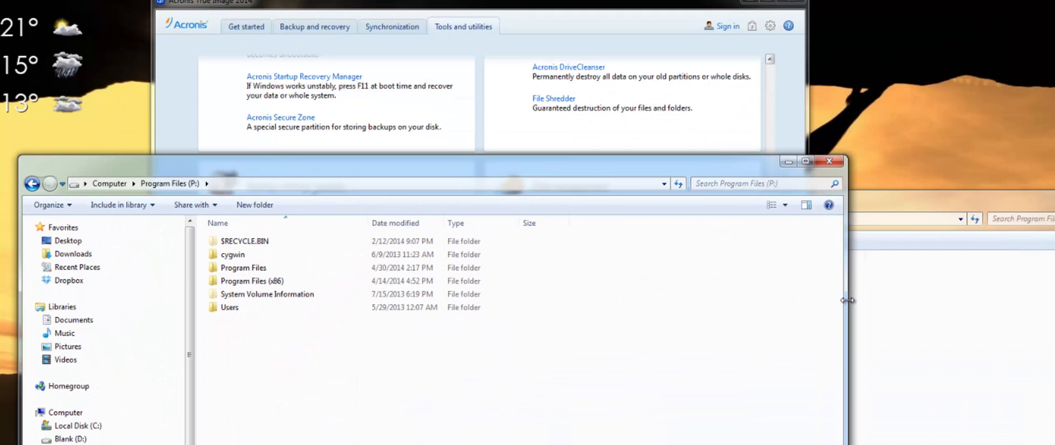
pyautogui.moveTo(848, 301); pyautogui.dragTo(443, 308)
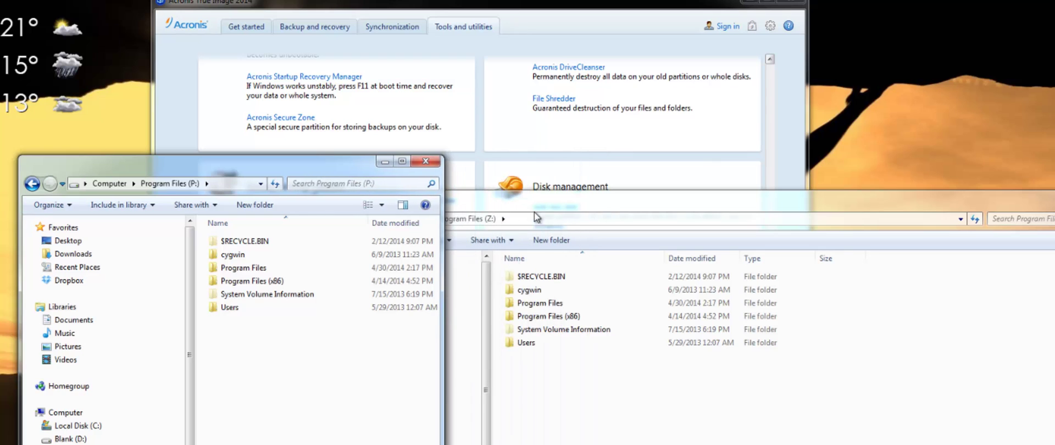
pyautogui.moveTo(521, 212); pyautogui.dragTo(657, 177)
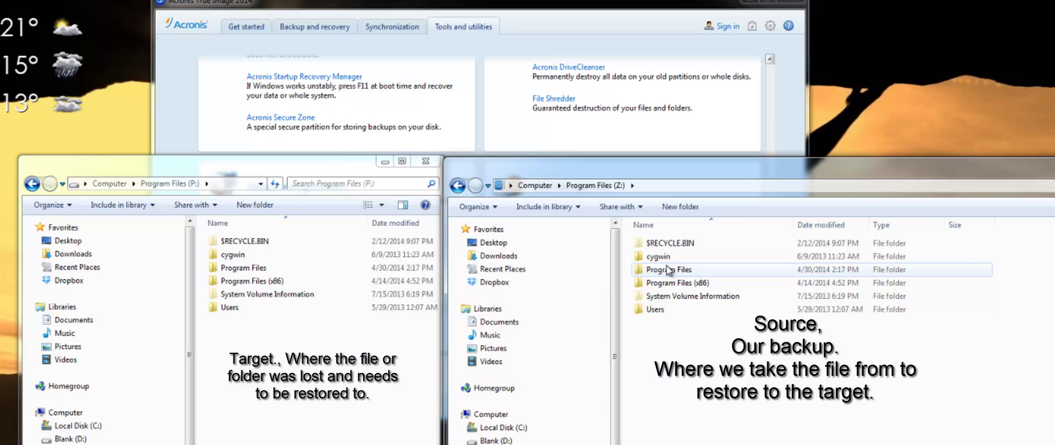
# Delete the PDFCreator folder from Program Files on P:.
pyautogui.doubleClick(241, 270)
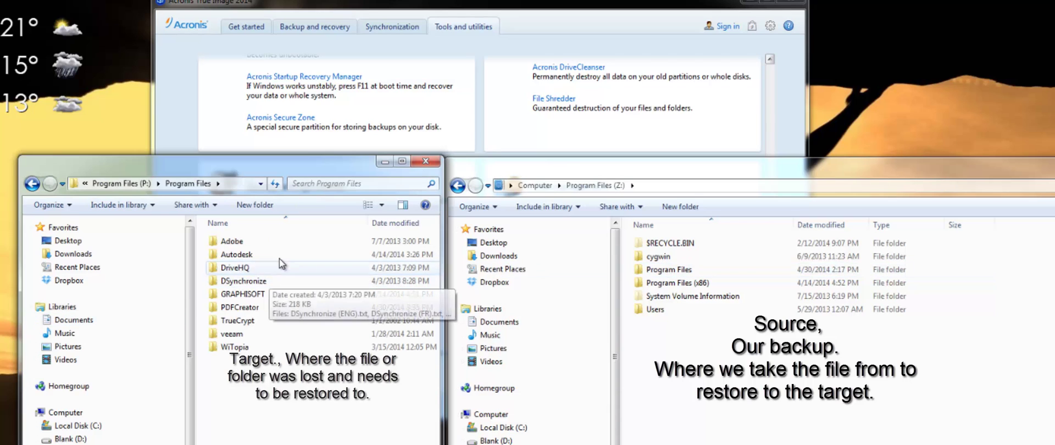
pyautogui.click(263, 307)
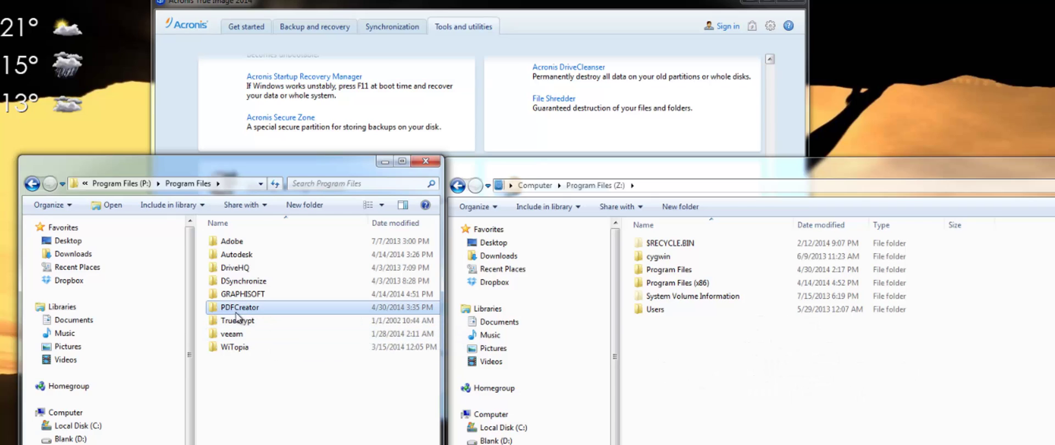
pyautogui.press('Delete')
pyautogui.press('Return')
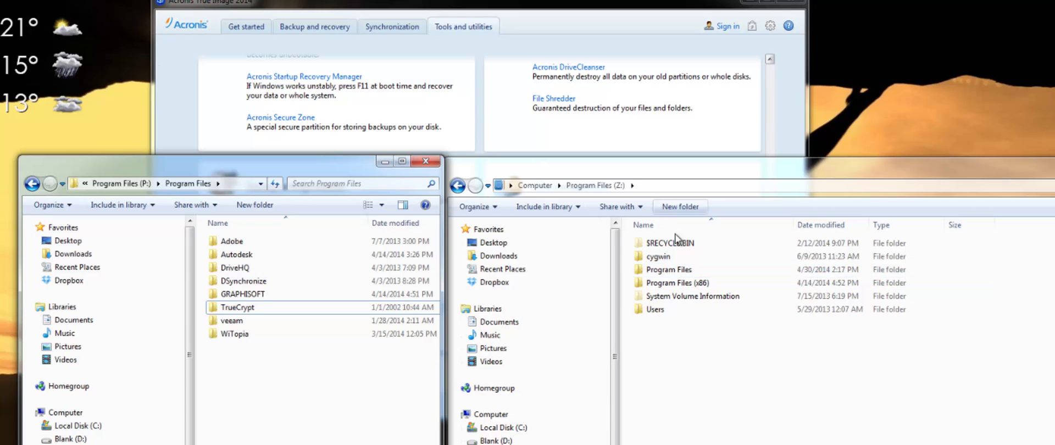
# Copy PDFCreator from Z:\Program Files into P:\Program Files, 289 items totalling 24.8 MB.
pyautogui.doubleClick(668, 270)
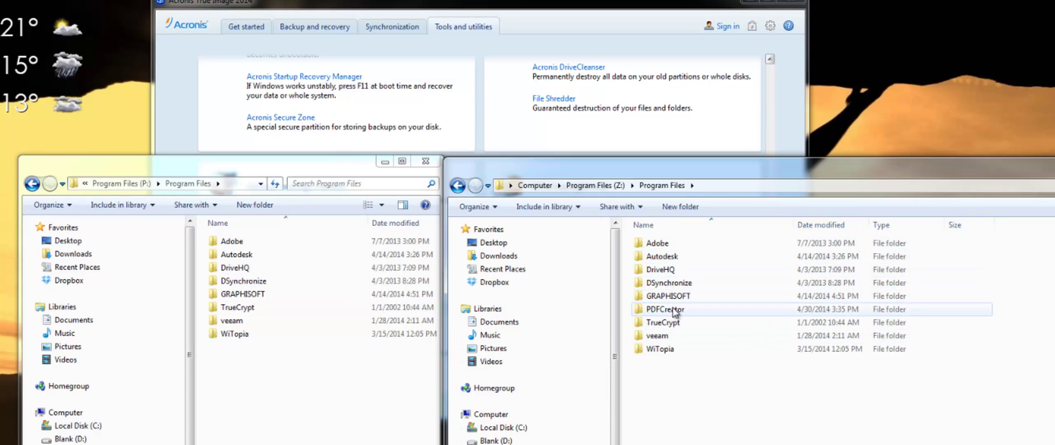
pyautogui.moveTo(672, 311); pyautogui.dragTo(246, 389)
pyautogui.click(275, 400)
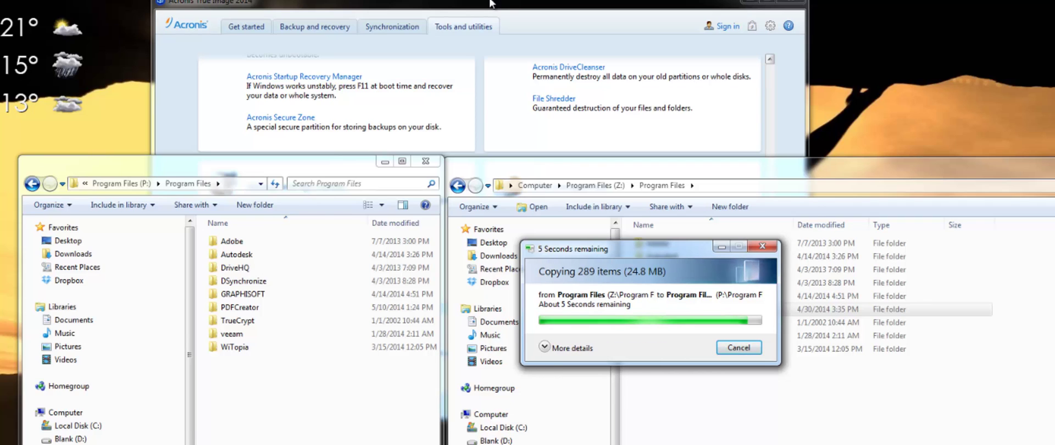
pyautogui.doubleClick(491, 3)
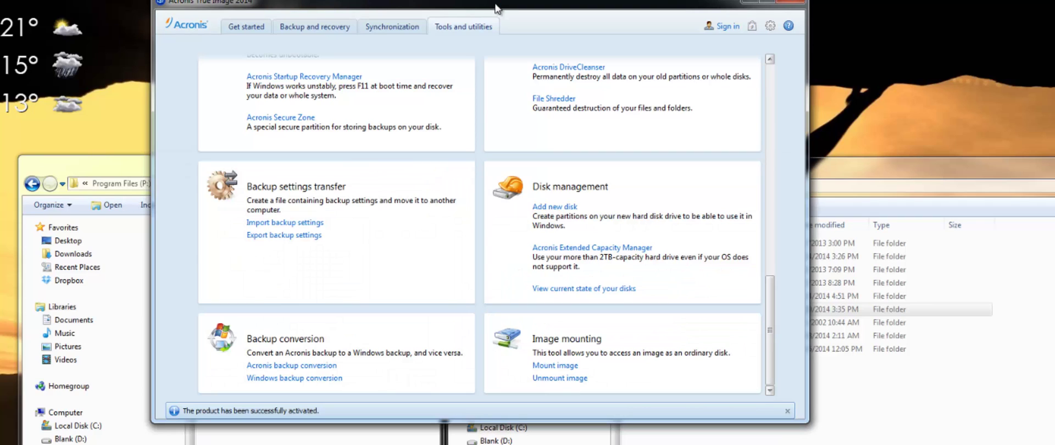
pyautogui.moveTo(495, 7); pyautogui.dragTo(493, 0)
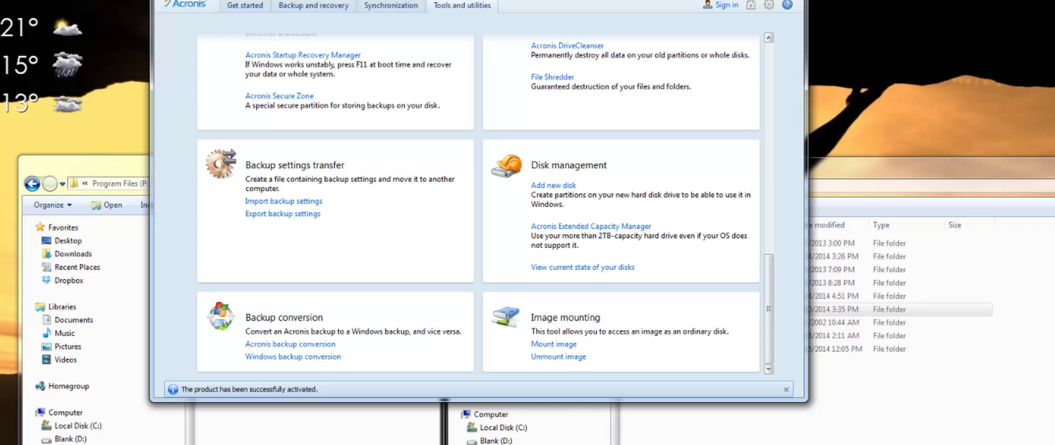
pyautogui.moveTo(494, 0); pyautogui.dragTo(495, 5)
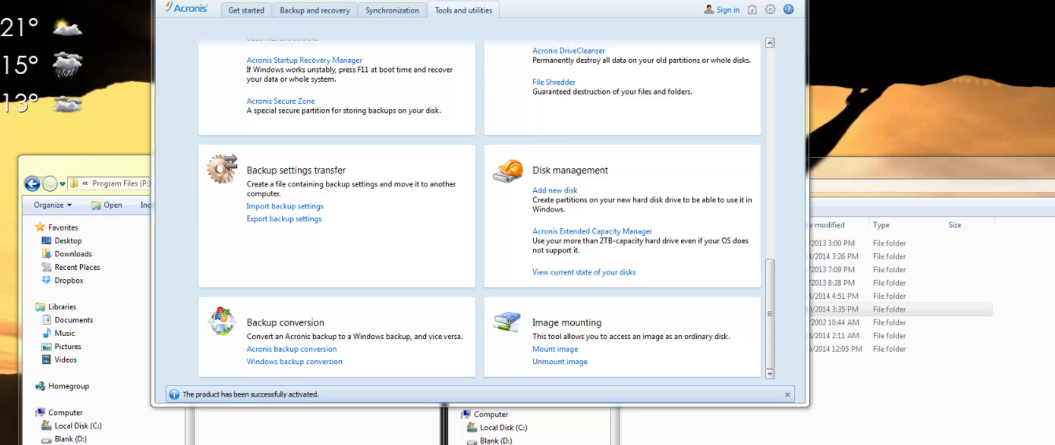
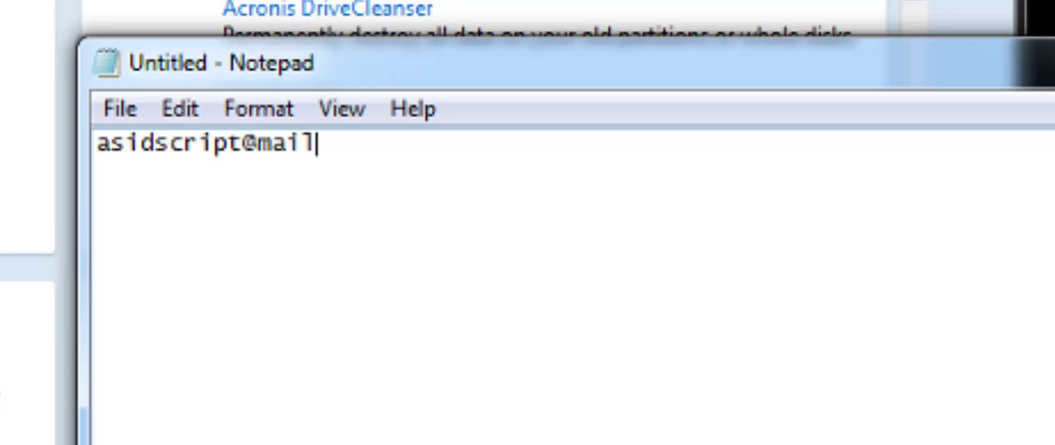